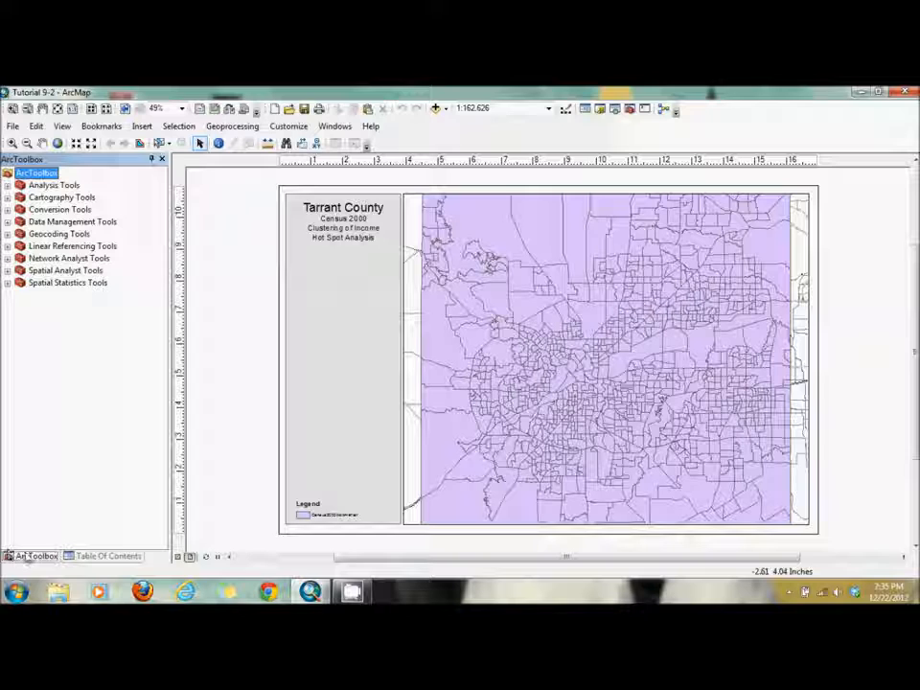
Open the Hot Spot Analysis with Rendering tool and set Census2000IncomeTarr as the input feature class with P053001 as the input field
left_click(8, 284)
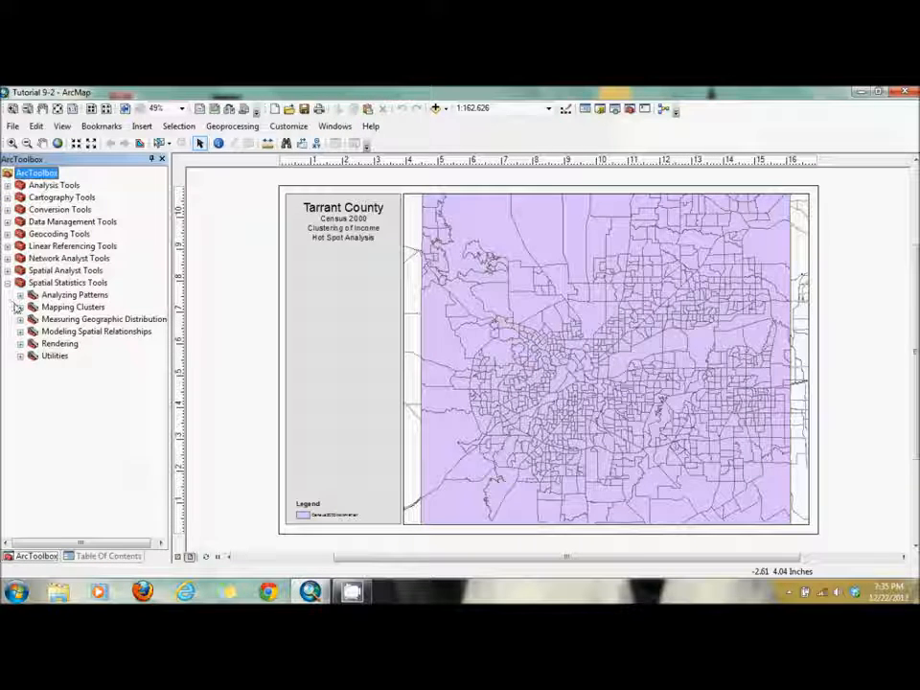
left_click(20, 343)
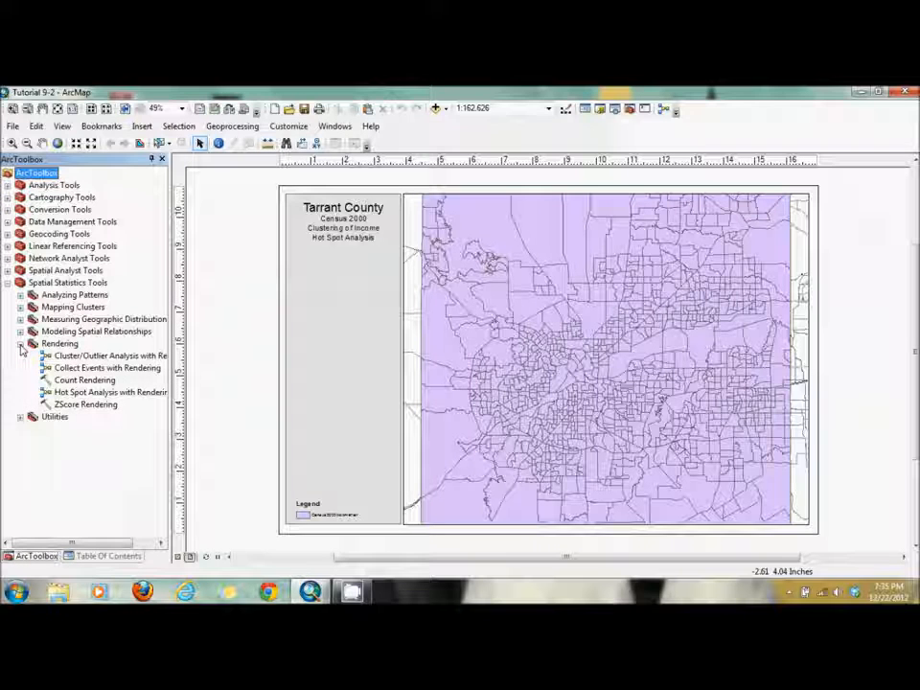
left_click(78, 392)
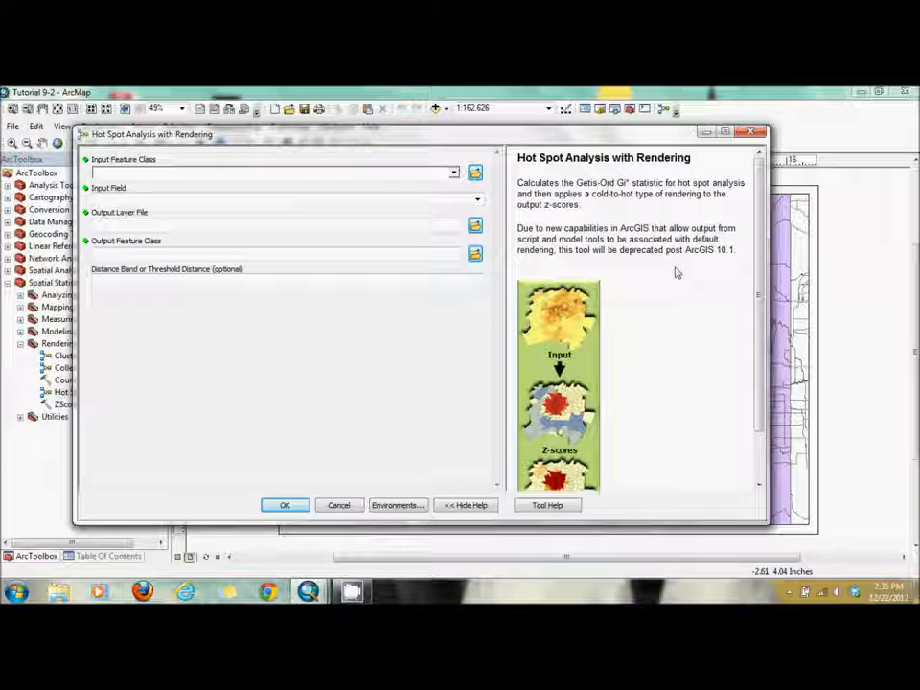
left_click(454, 173)
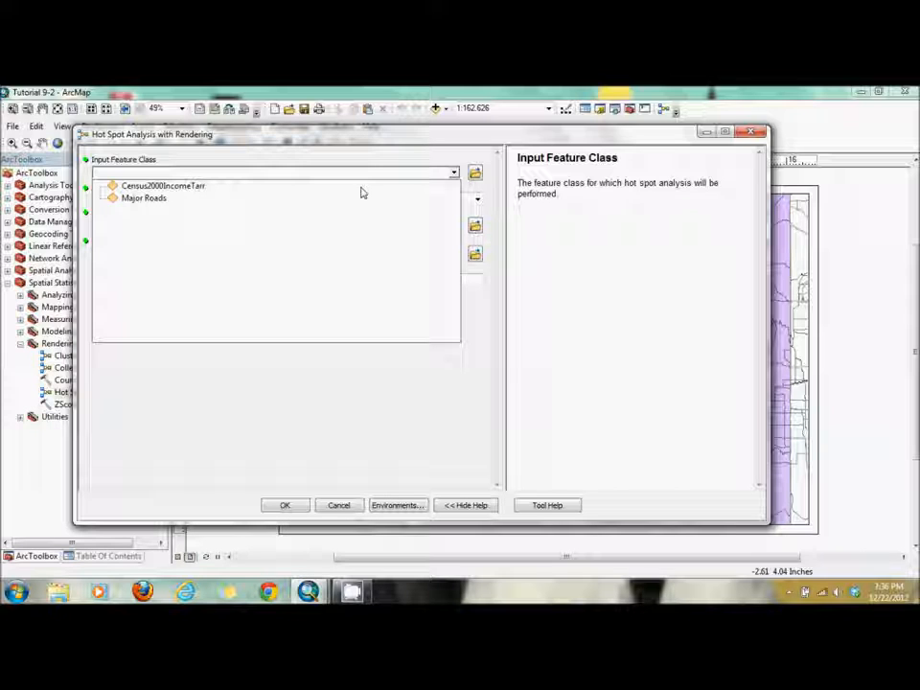
left_click(361, 189)
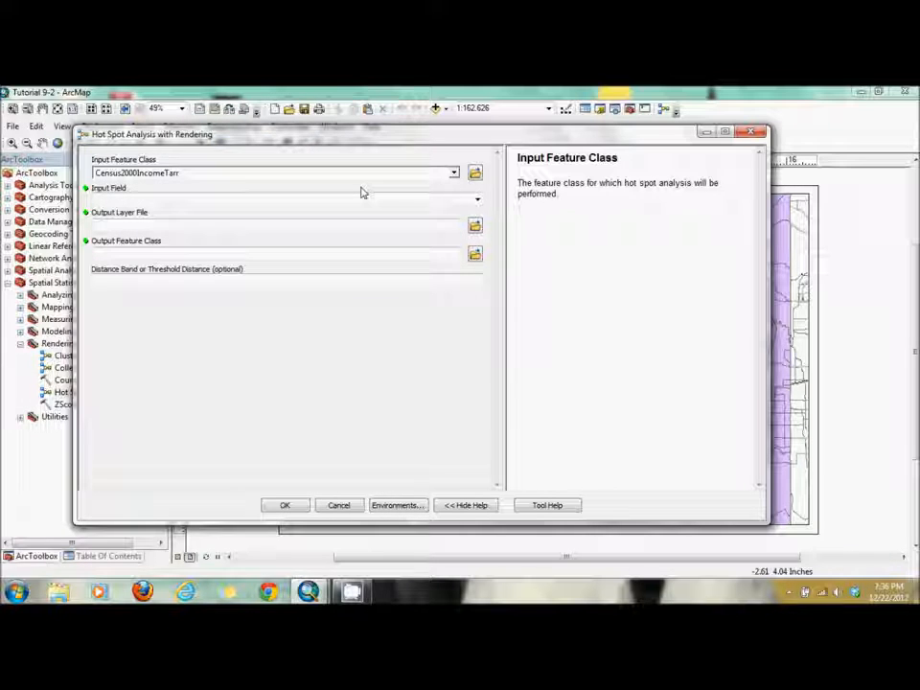
left_click(477, 199)
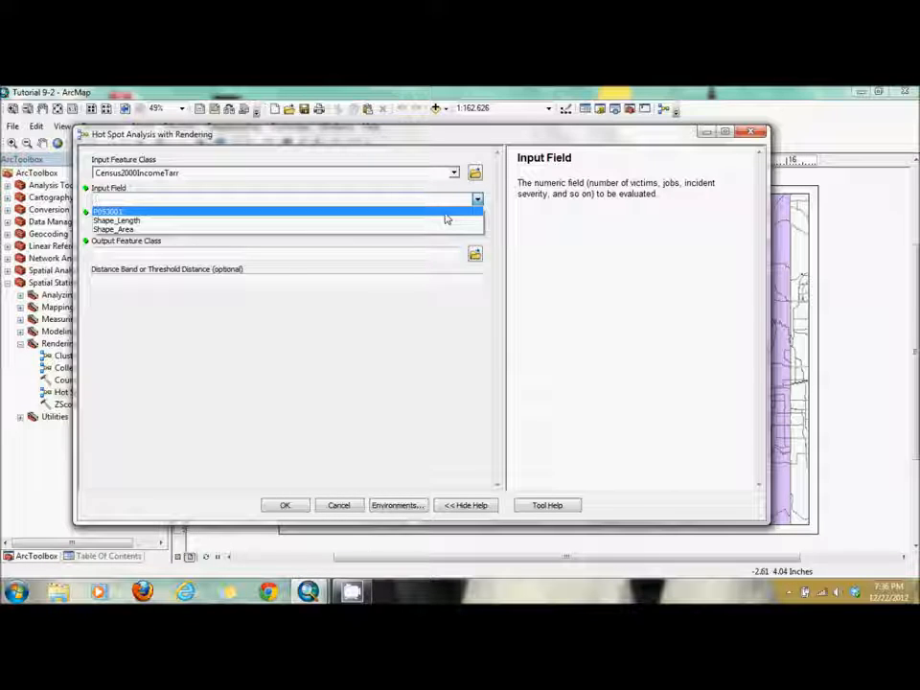
key("Return")
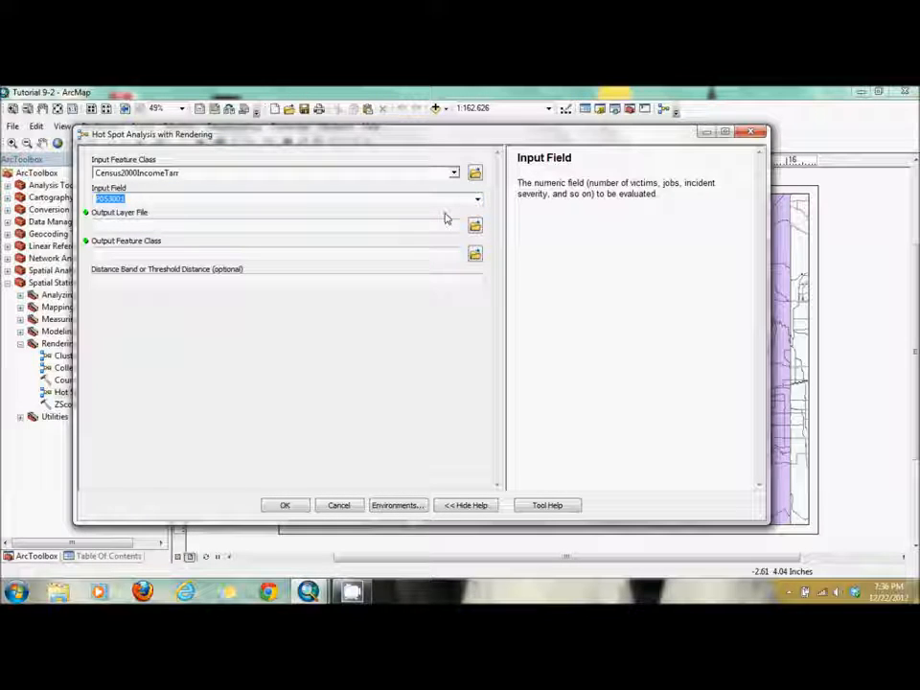
Set the output layer file to GetisTarrant in the Data folder
left_click(475, 225)
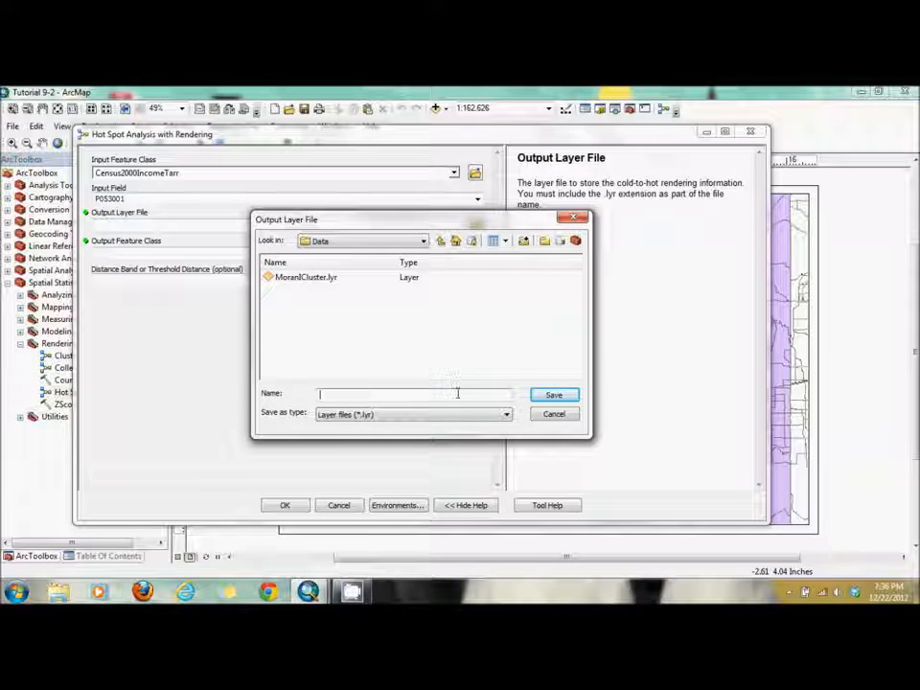
type("Getis")
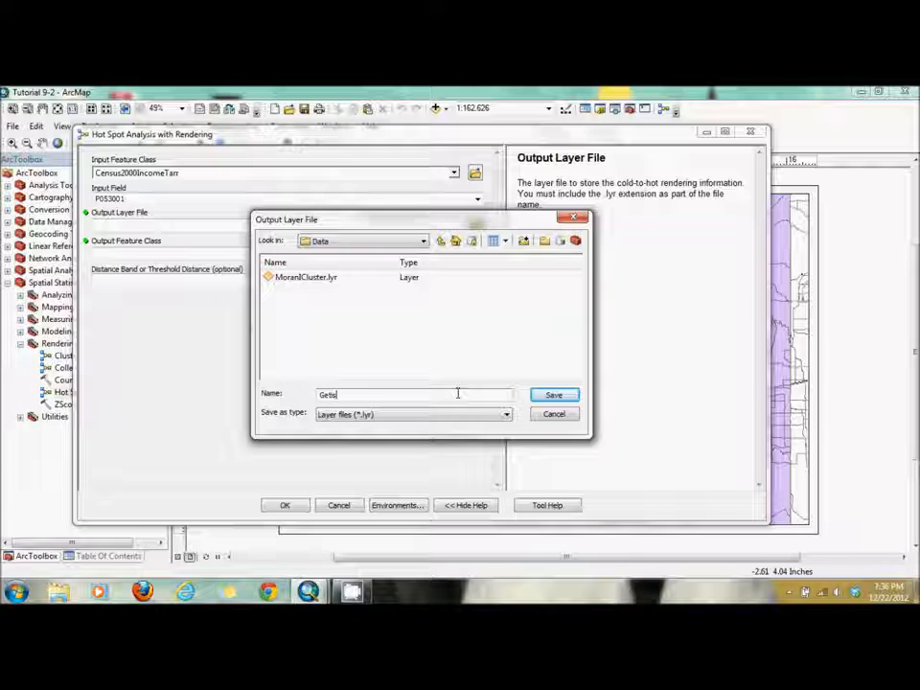
type("Tarrant")
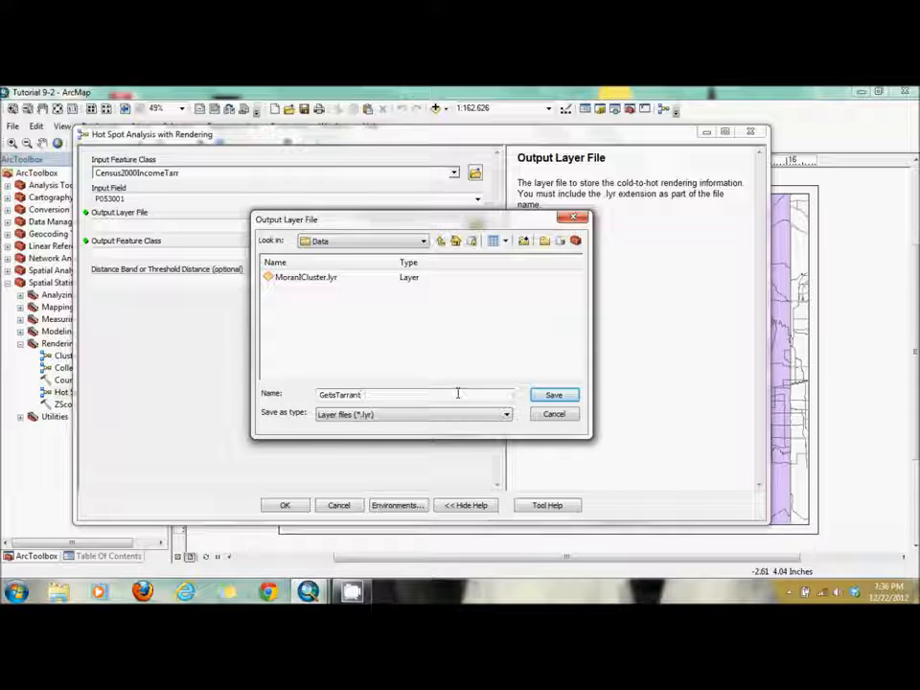
left_click(554, 395)
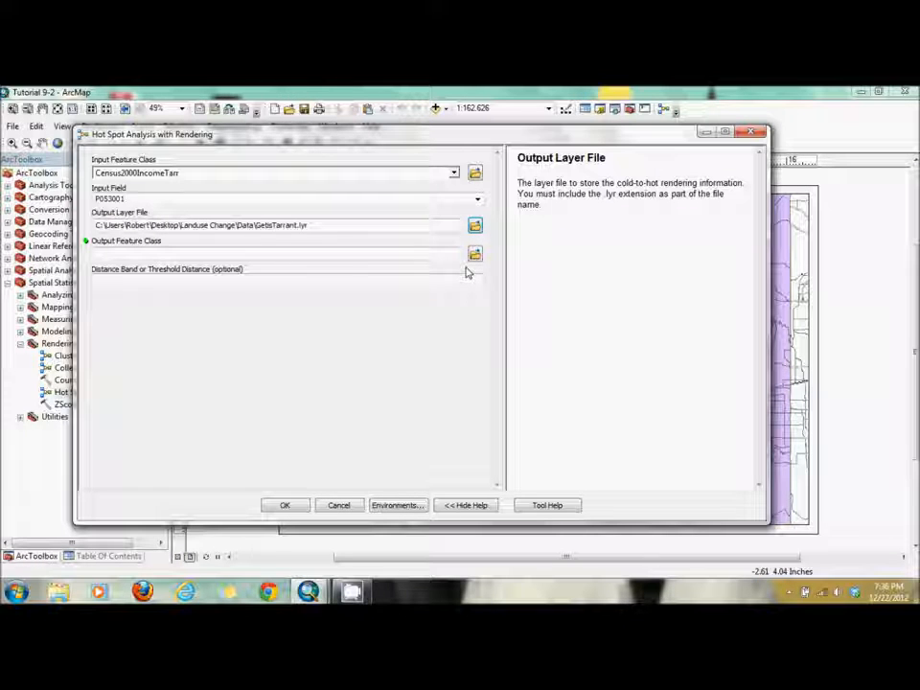
Set the output feature class to GetisTarrant in the Data folder
left_click(475, 255)
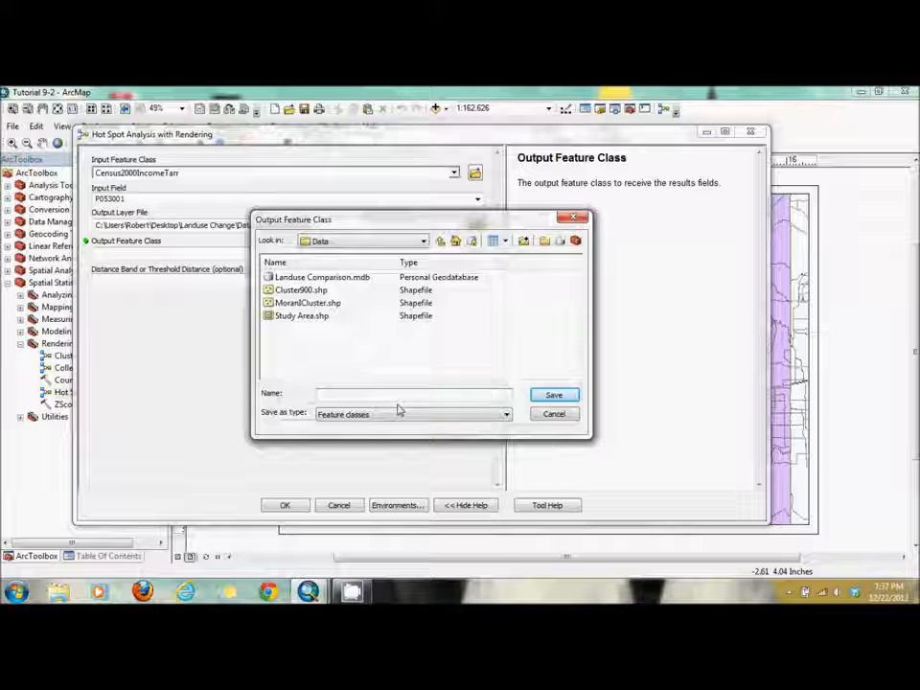
type("Getis")
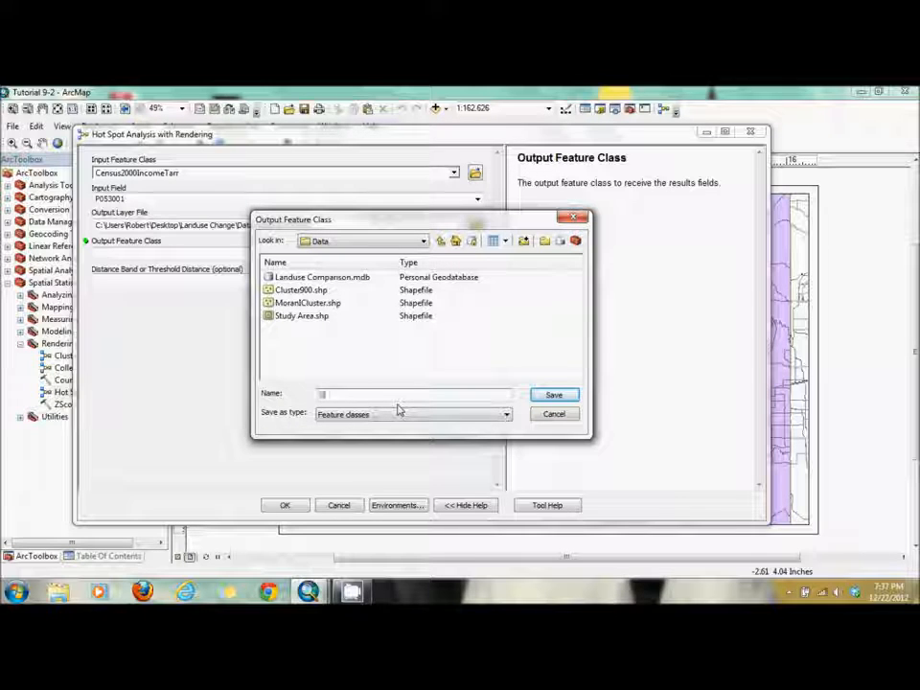
type("T")
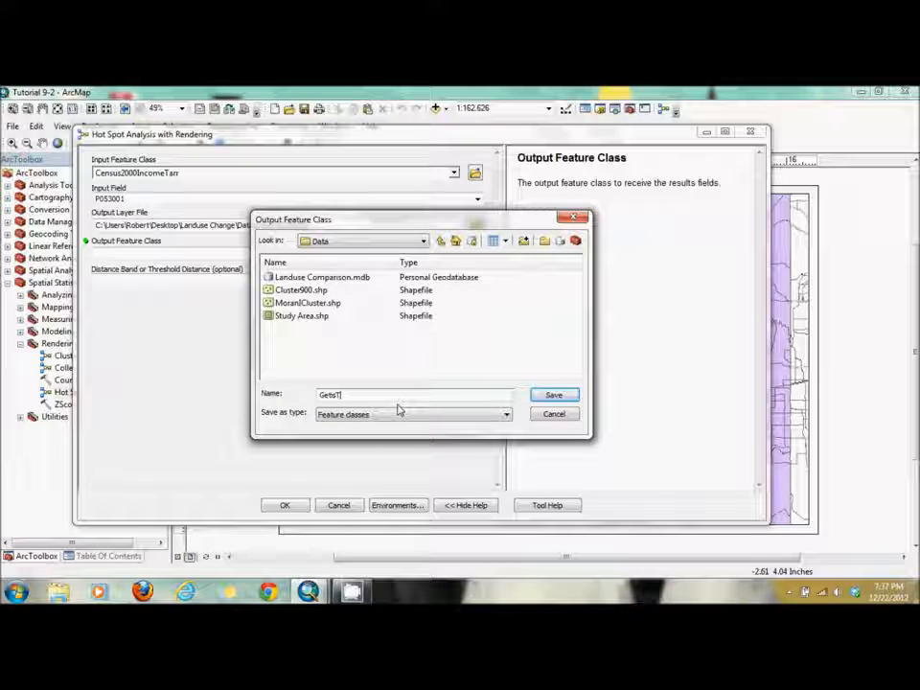
type("arrant")
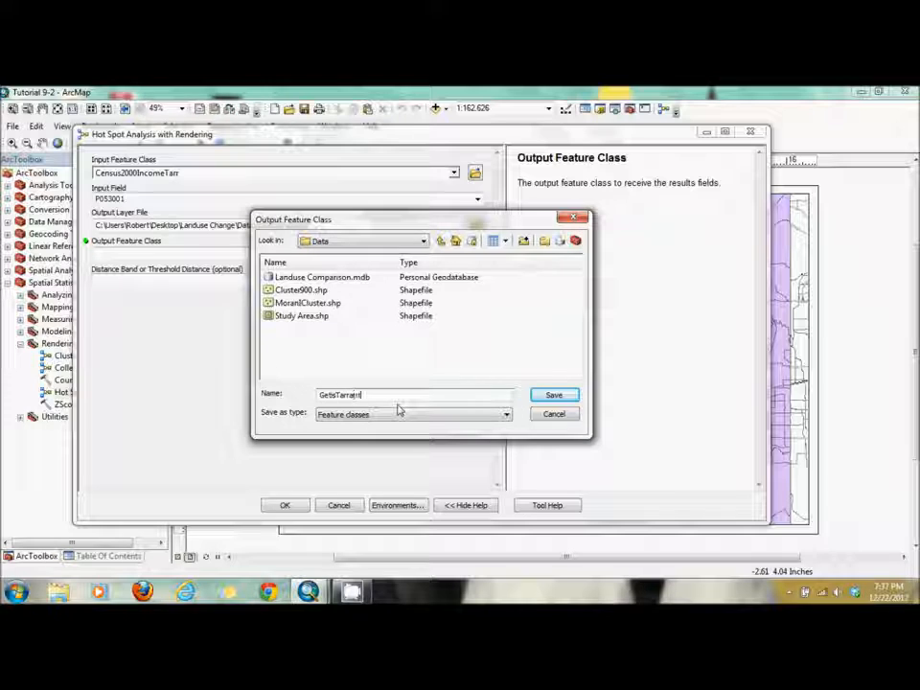
key("Return")
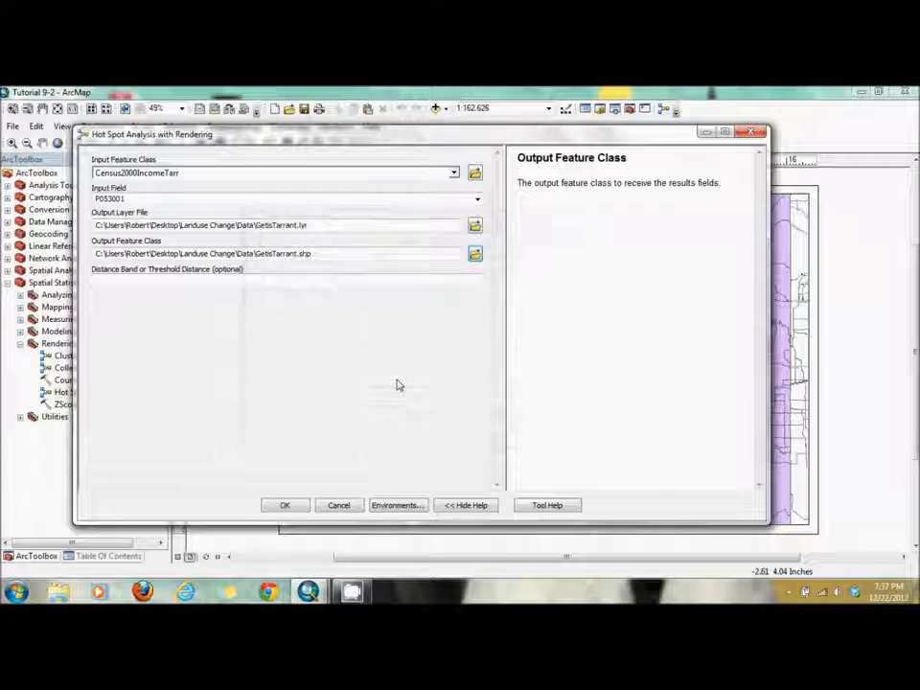
Set the threshold distance to 5280, run the rendered hot spot analysis and display the map's layer list
left_click(460, 278)
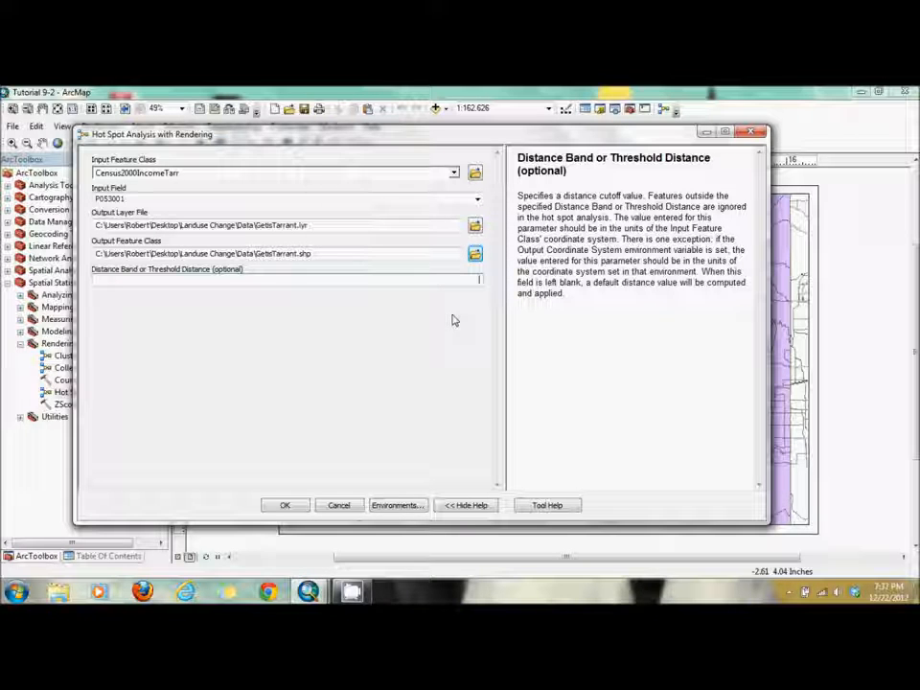
type("5280")
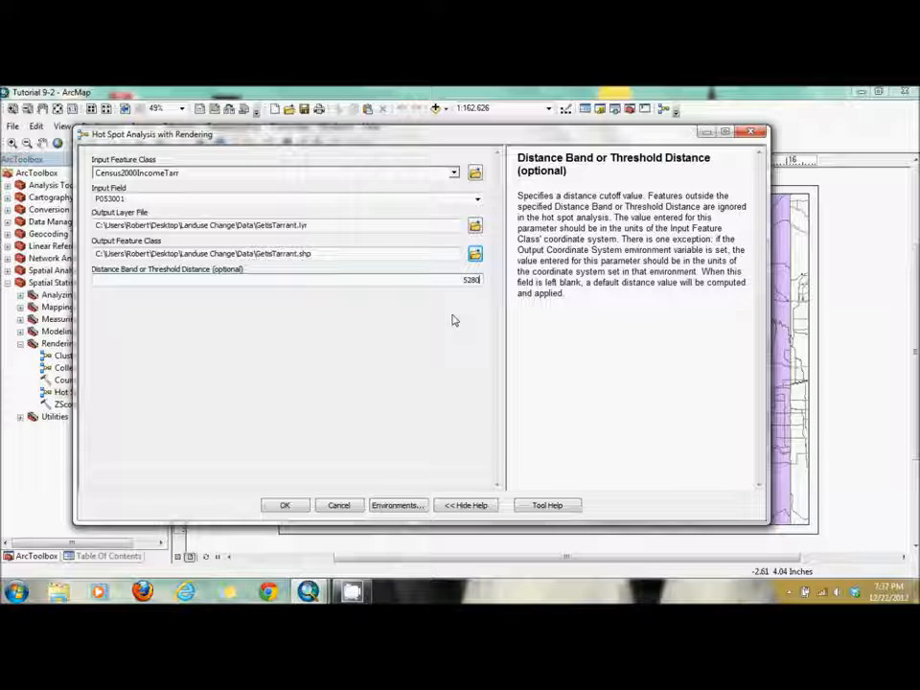
left_click(292, 504)
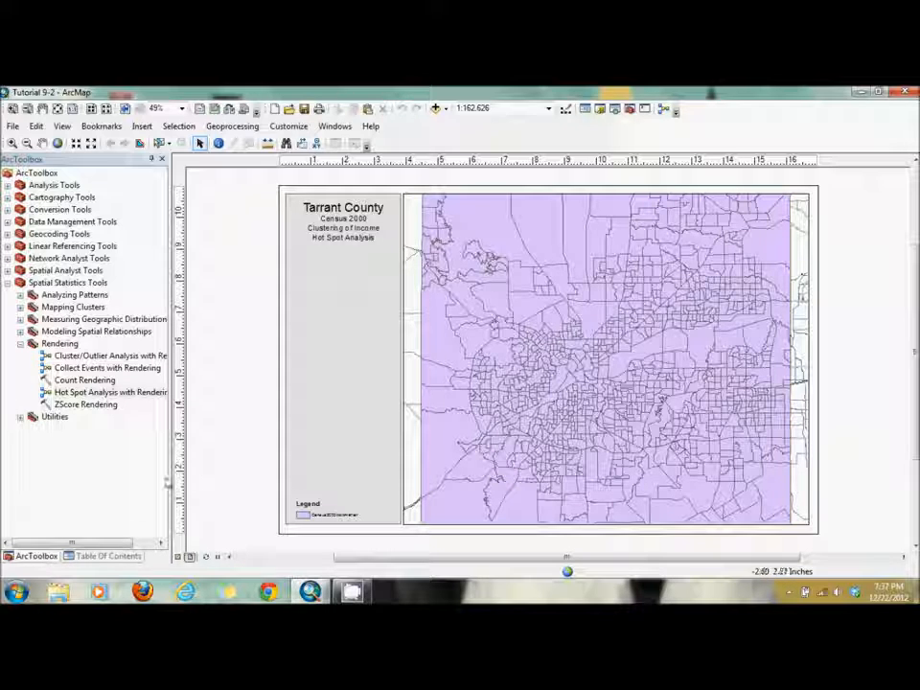
left_click(101, 557)
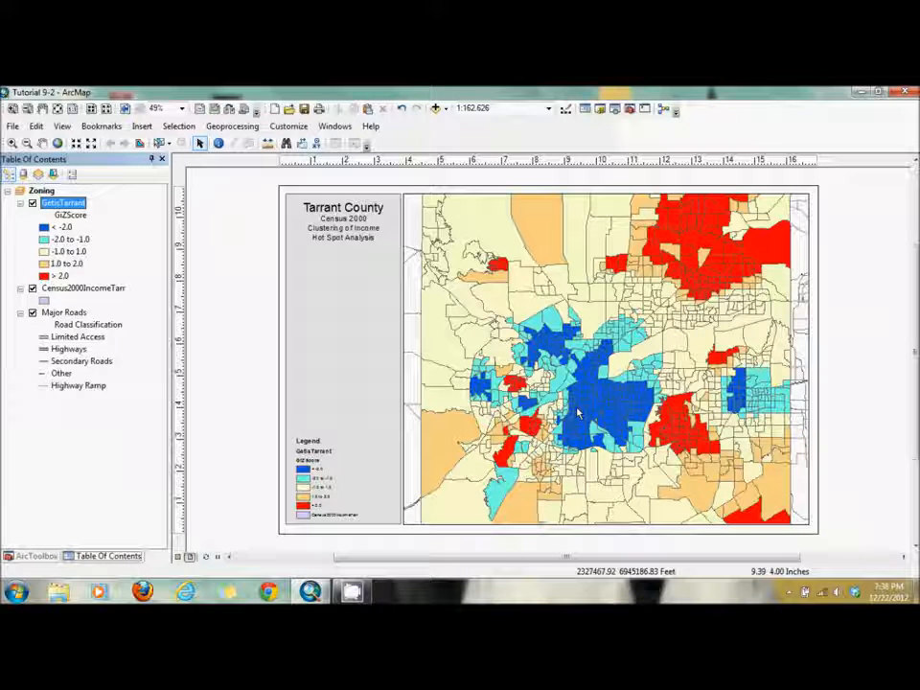
Open the Hot Spot Analysis (Getis-Ord Gi*) tool from the Mapping Clusters toolset
left_click(35, 556)
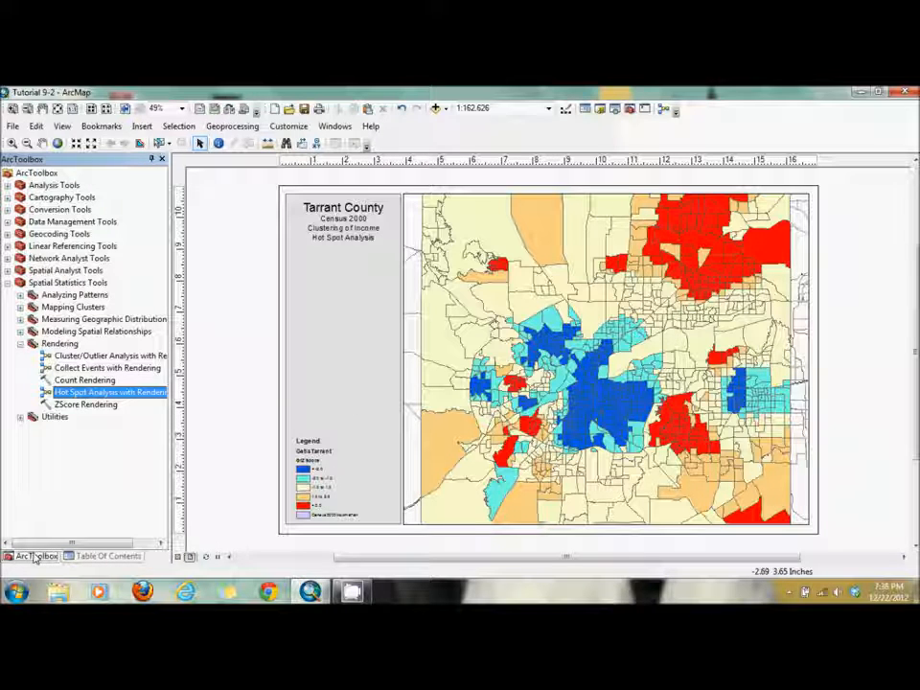
left_click(20, 343)
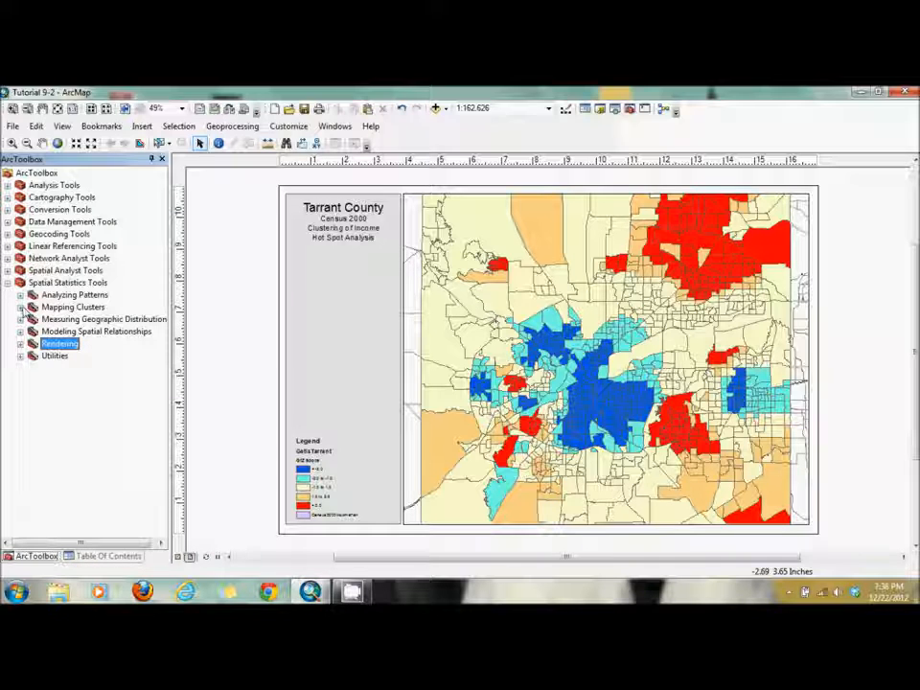
left_click(21, 307)
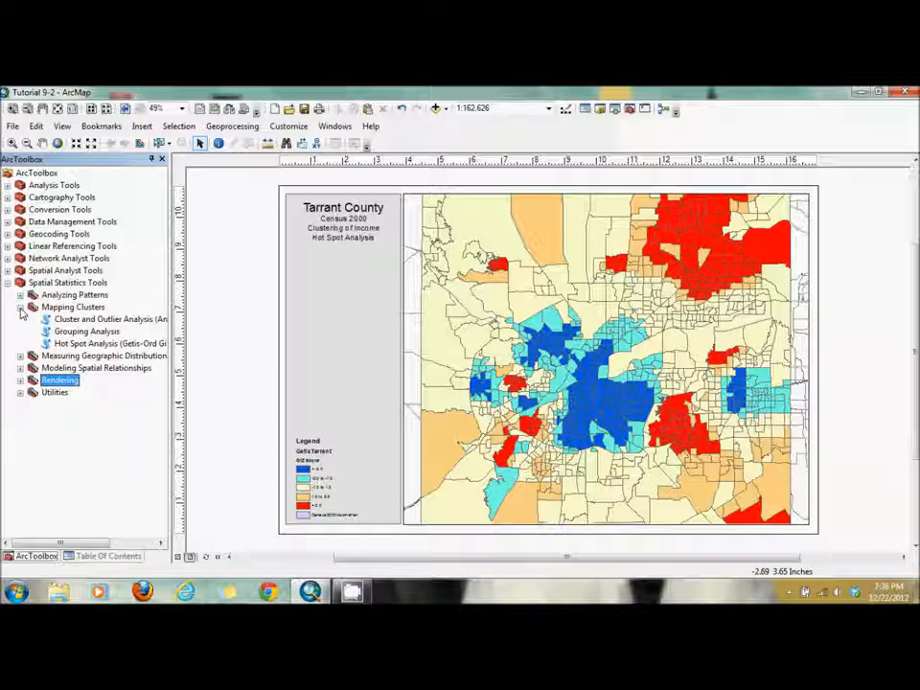
left_click(142, 345)
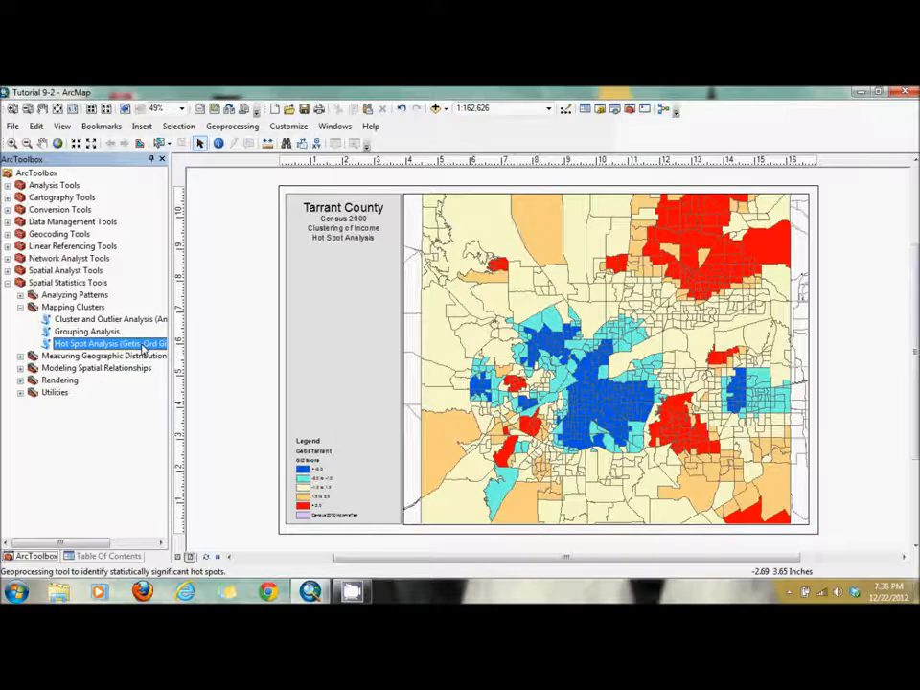
double_click(142, 345)
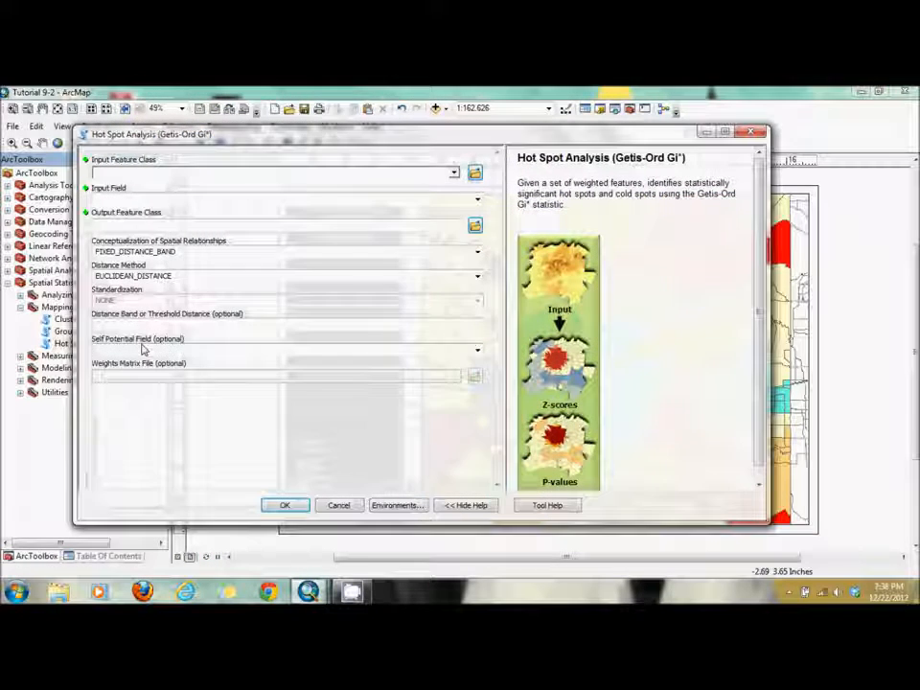
Set Census2000IncomeTarr as the Getis-Ord Gi* tool's input feature class and P053001 as its input field
left_click(453, 172)
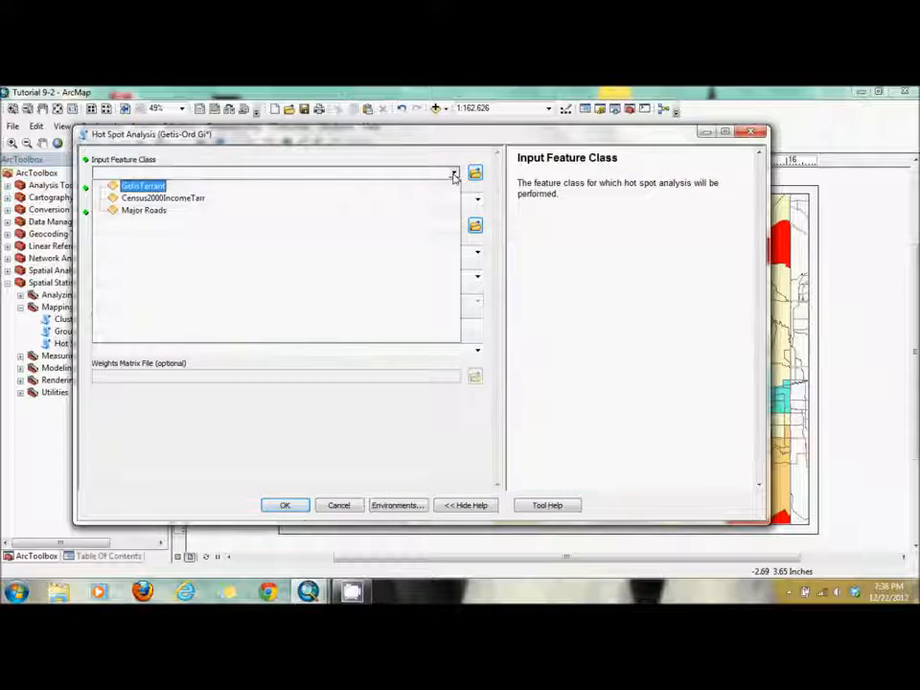
left_click(407, 202)
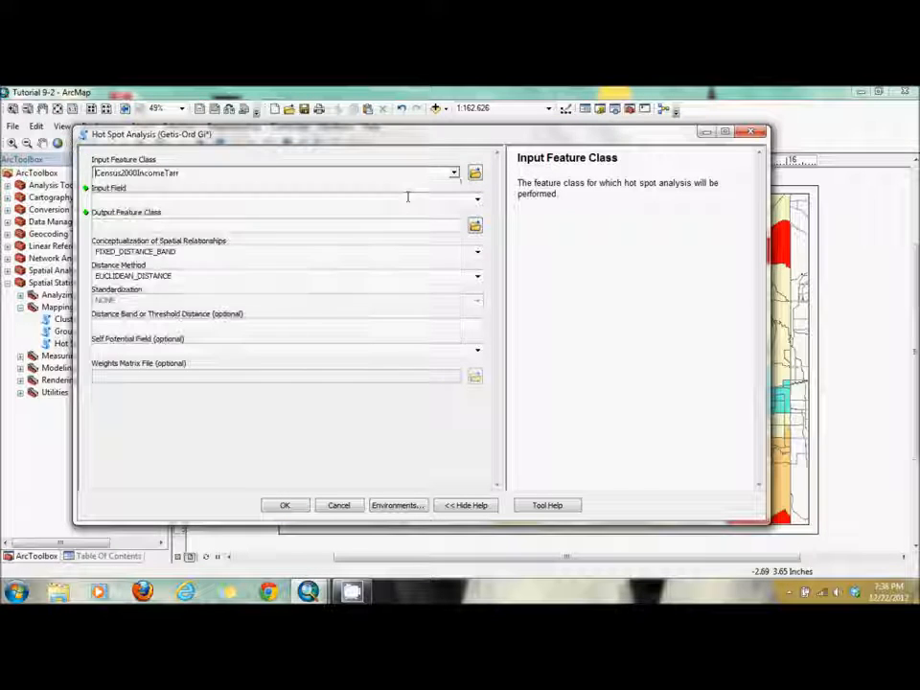
left_click(477, 200)
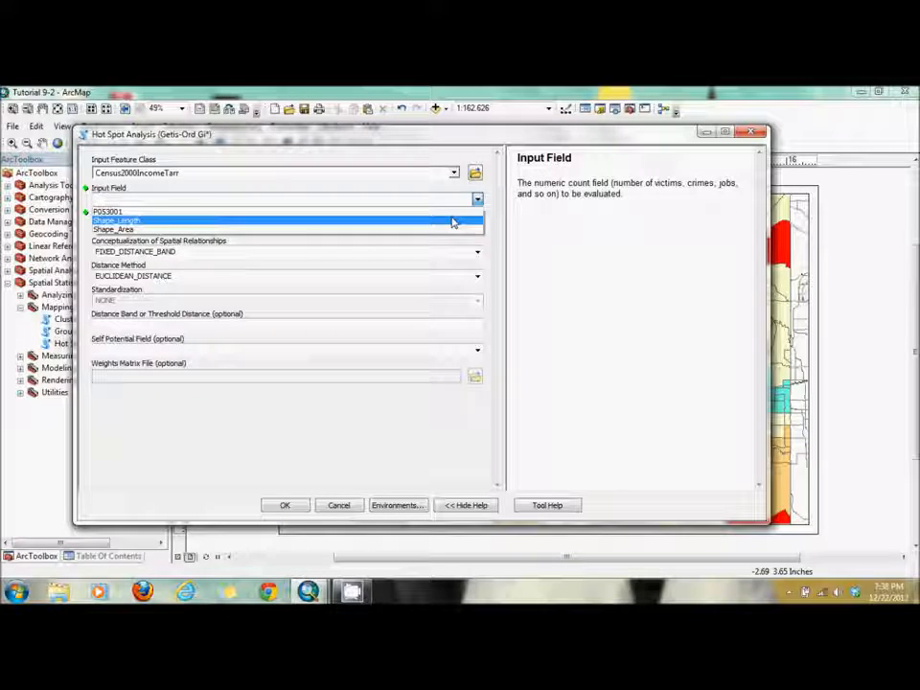
left_click(450, 211)
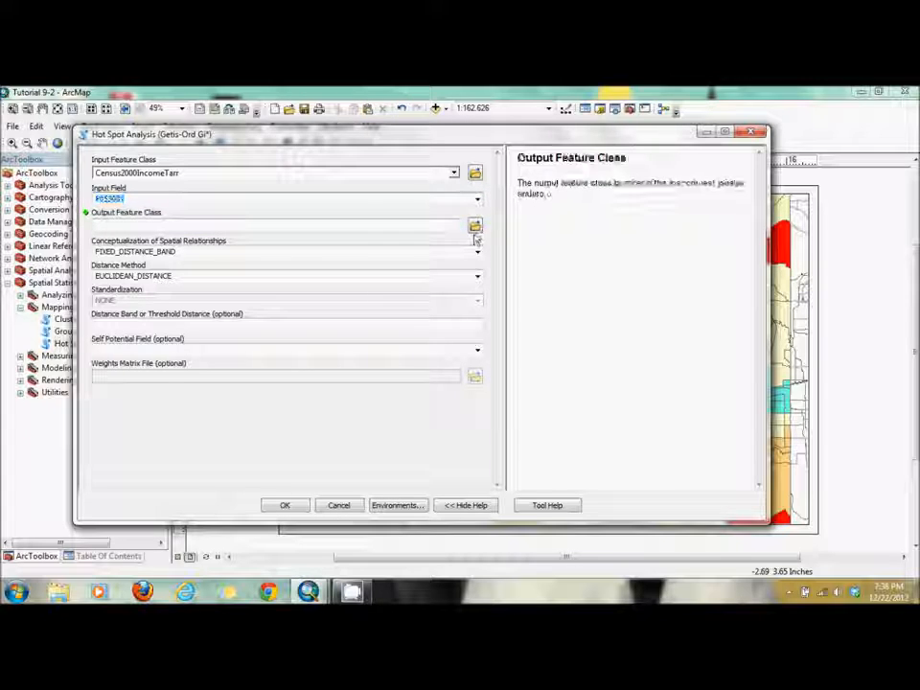
Save the Getis-Ord Gi* output feature class as Cluster5280 in the Data folder
left_click(474, 228)
type("Cluster5280")
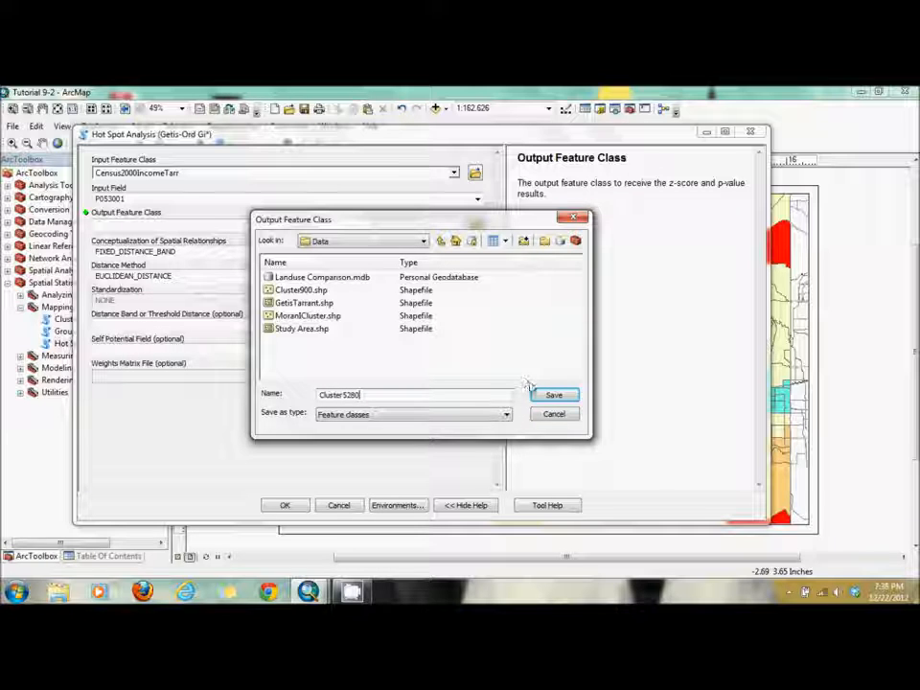
left_click(552, 395)
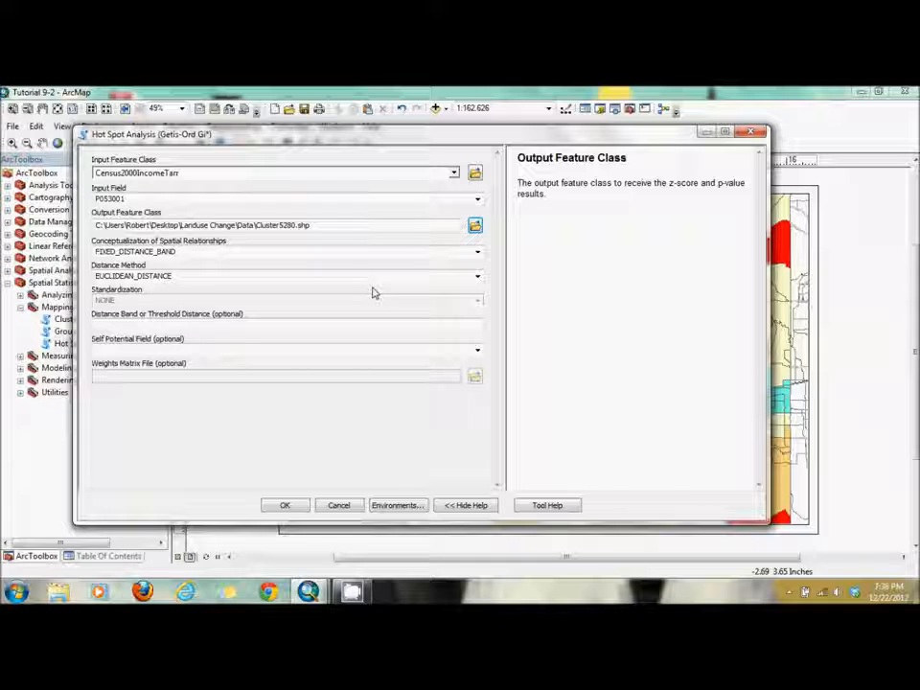
Keep the fixed distance band, set the threshold distance to 5280 and run the Getis-Ord Gi* analysis
left_click(430, 255)
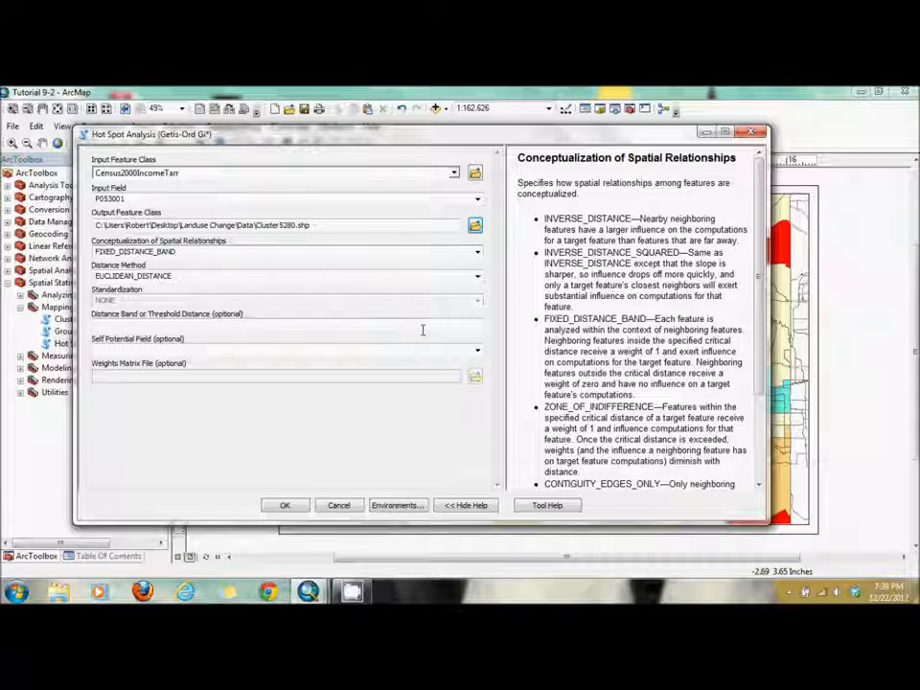
left_click(422, 329)
type("5280")
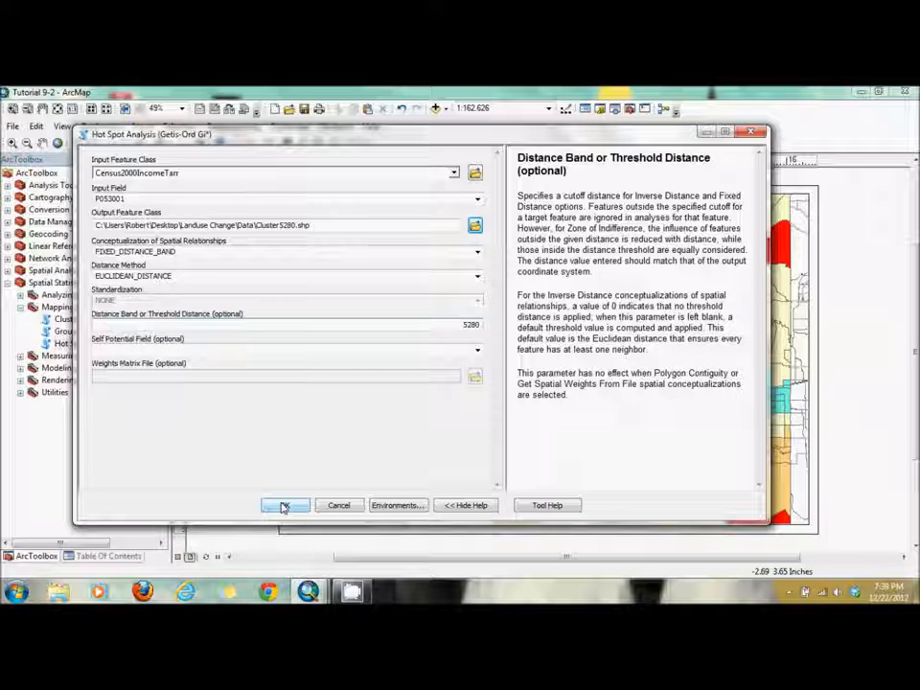
key("Return")
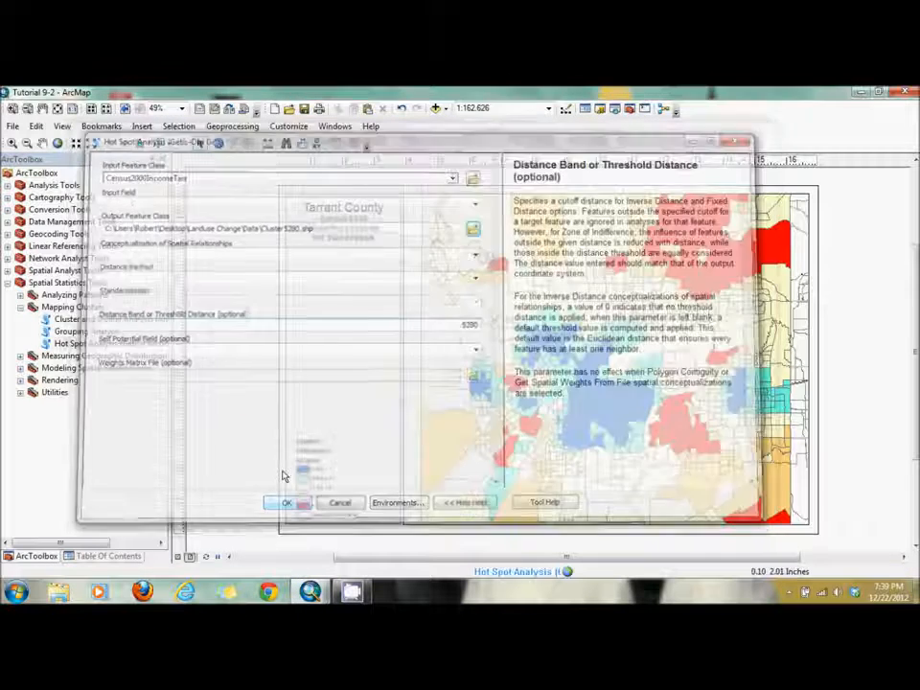